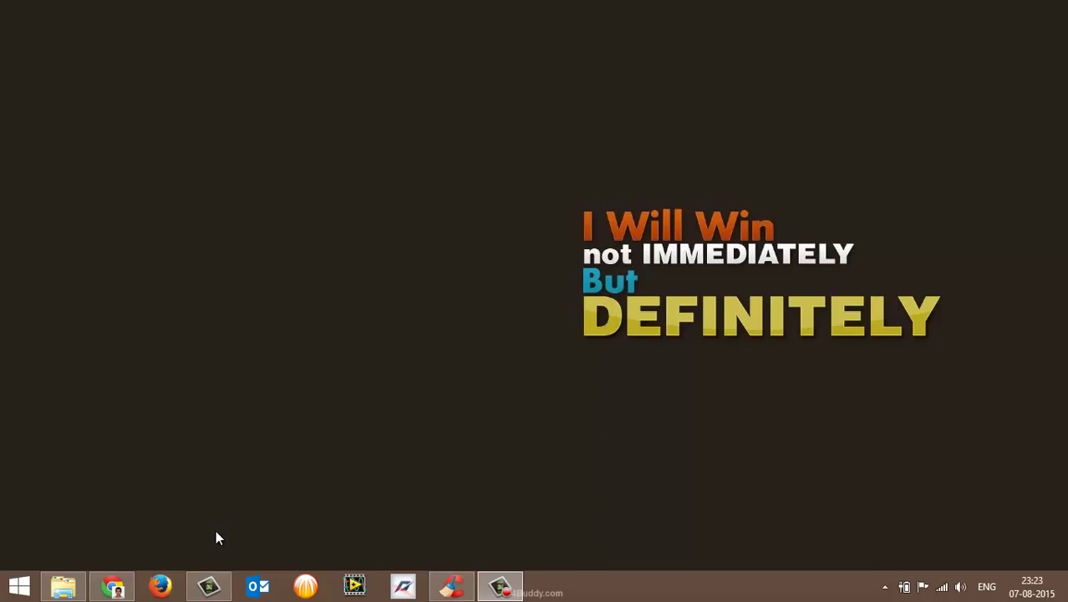
Step: Restore the Chrome window showing the Local Subtitles for WMP 1.6 page from the taskbar
left_click(114, 586)
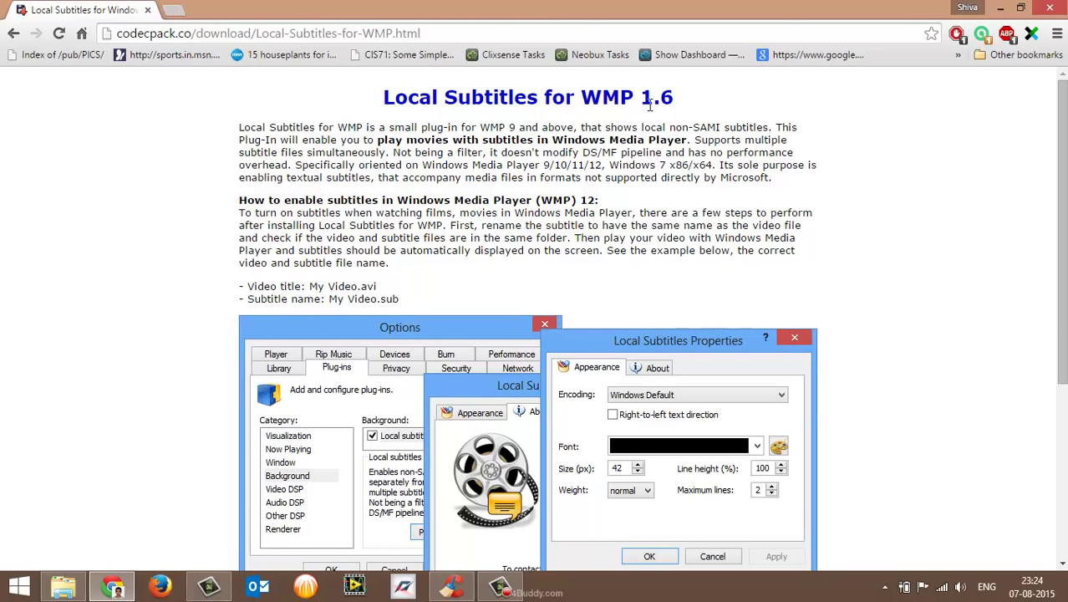
scroll(780, 227, "down", 5)
scroll(780, 227, "down", 2)
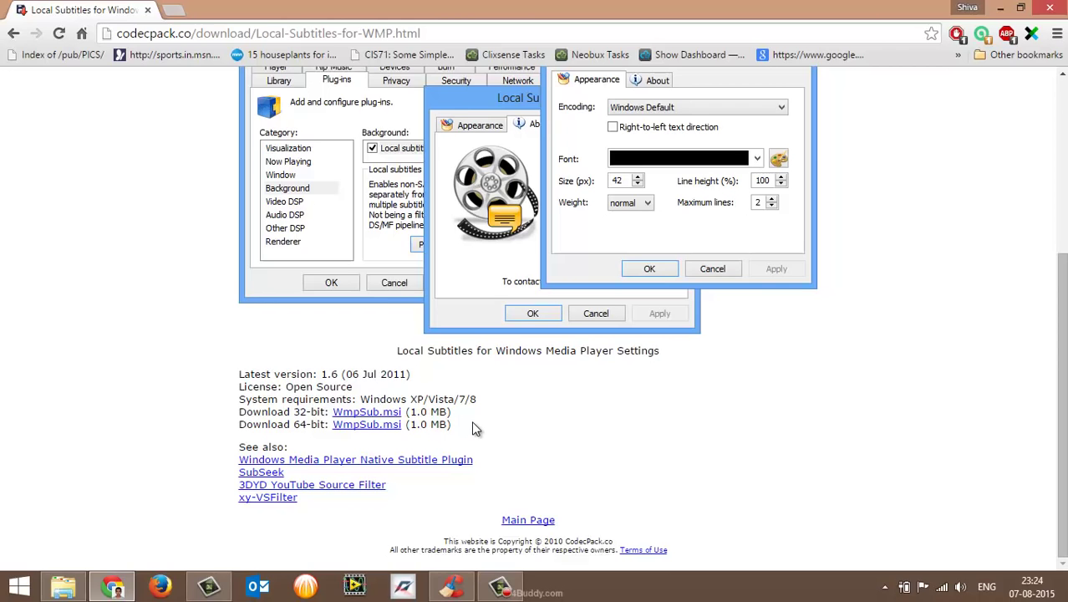
scroll(472, 420, "up", 5)
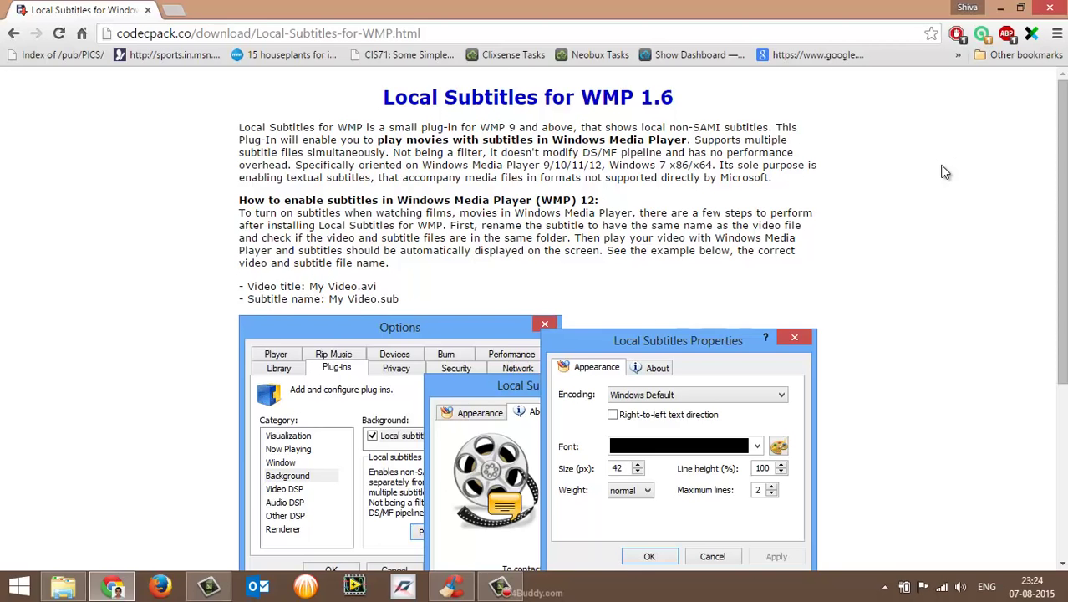
Step: Minimize Chrome and browse the MOVIES folder into Gone in Sixty Seconds, selecting its .srt then .mkv file
left_click(1000, 7)
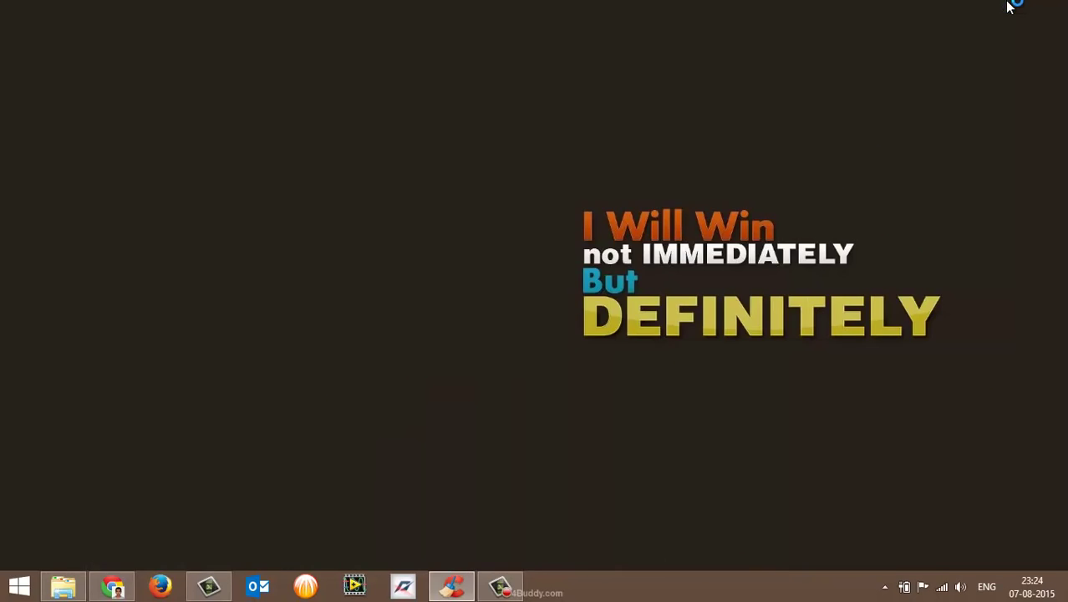
left_click(64, 586)
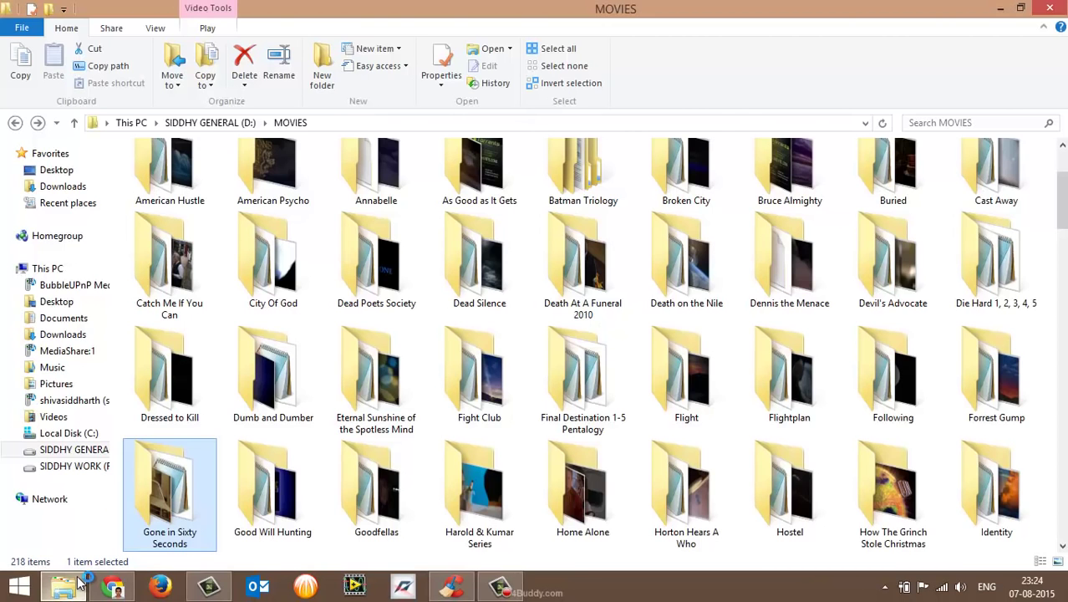
double_click(183, 476)
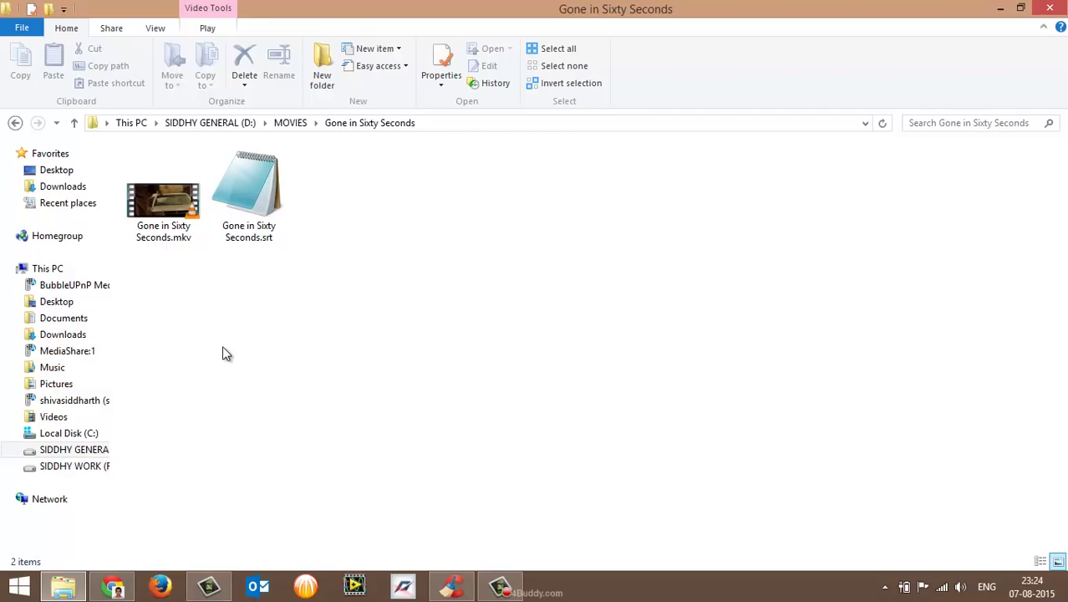
left_click(165, 234)
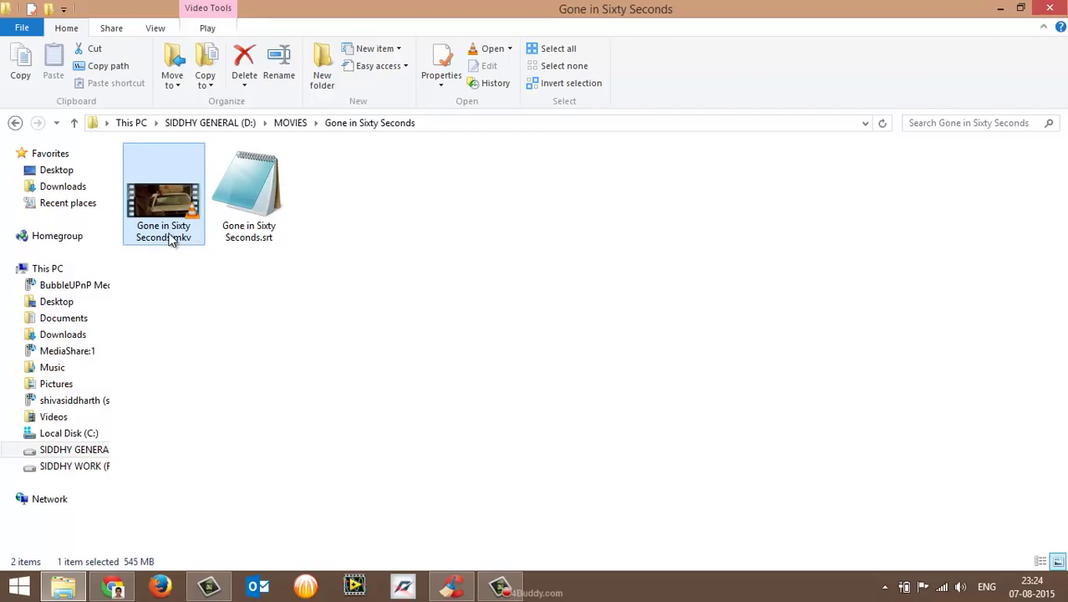
left_click(248, 203)
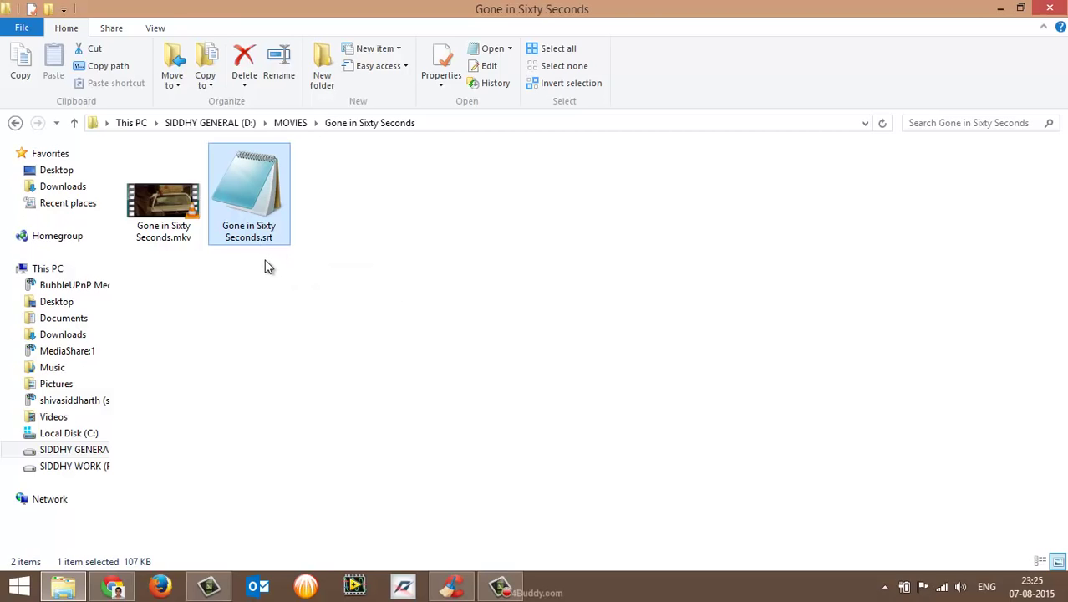
left_click(272, 288)
left_click(172, 222)
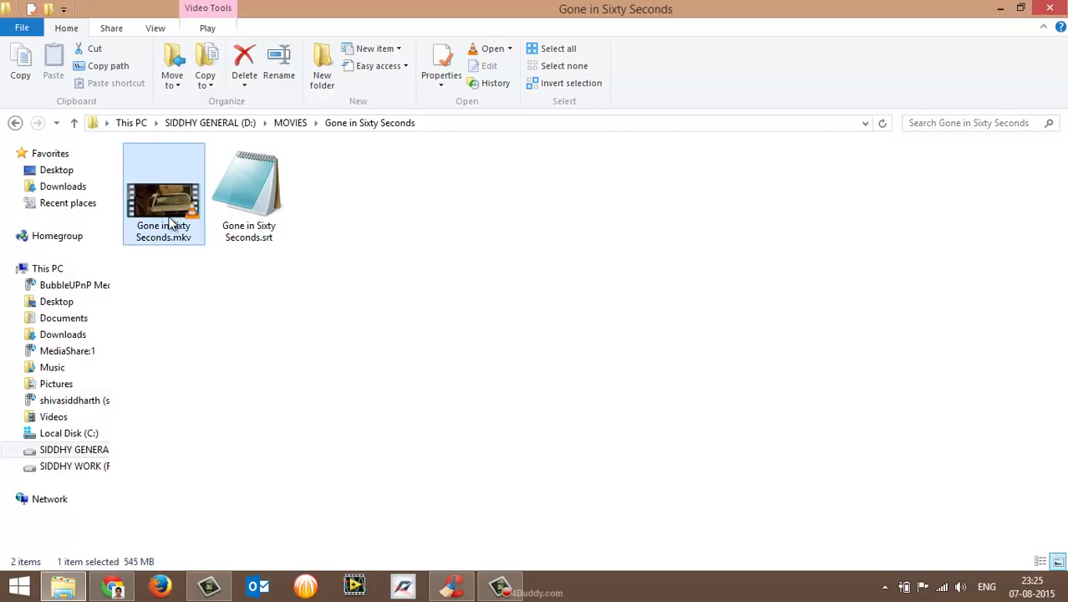
Step: Play the .mkv via Open with > Windows Media Player, skip ahead to dialogue with subtitles, then close the player
right_click(172, 223)
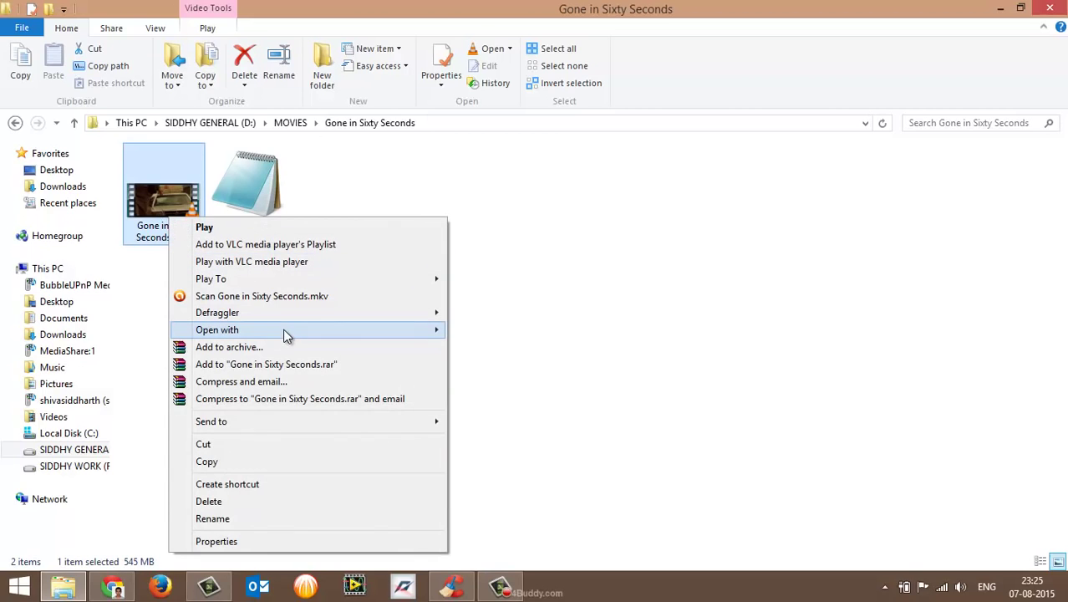
mouse_move(251, 329)
left_click(467, 347)
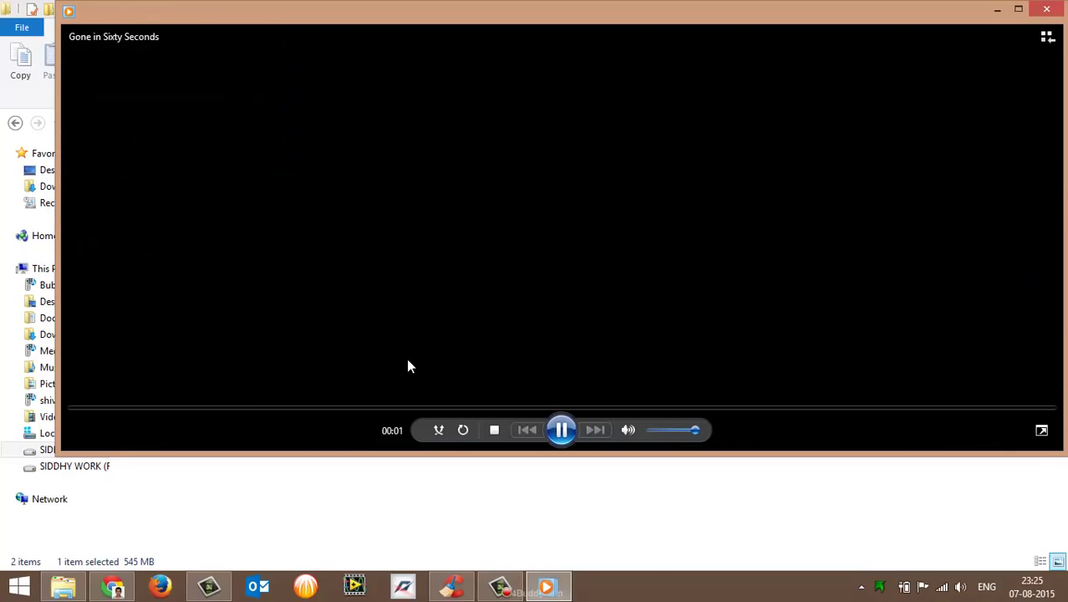
left_click(224, 410)
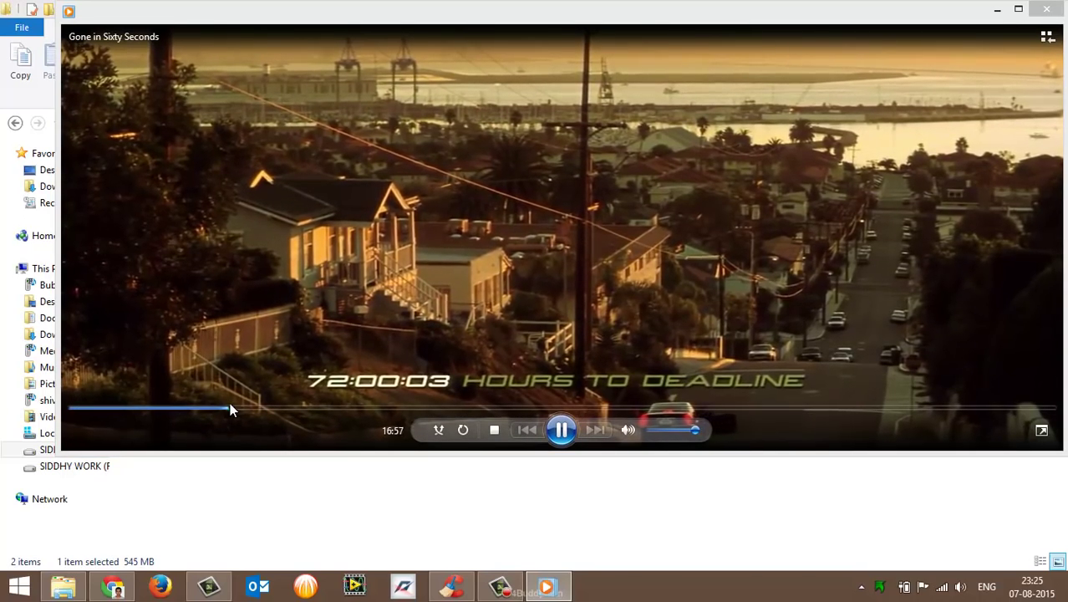
left_click(237, 410)
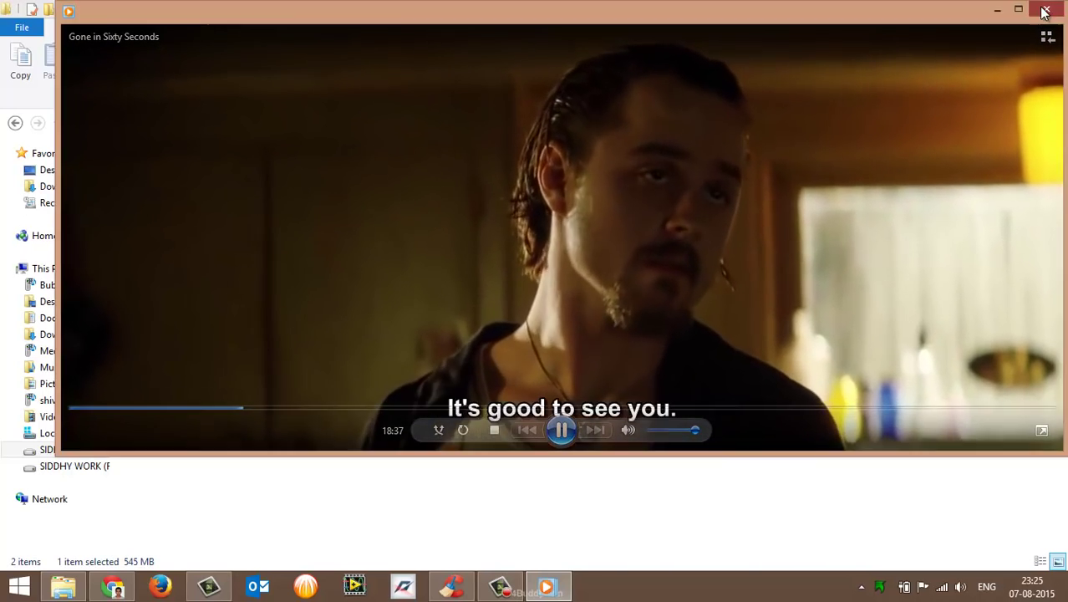
left_click(1044, 11)
Step: Go back up to MOVIES and into Good Will Hunting, selecting its .srt then .mp4 file
left_click(601, 297)
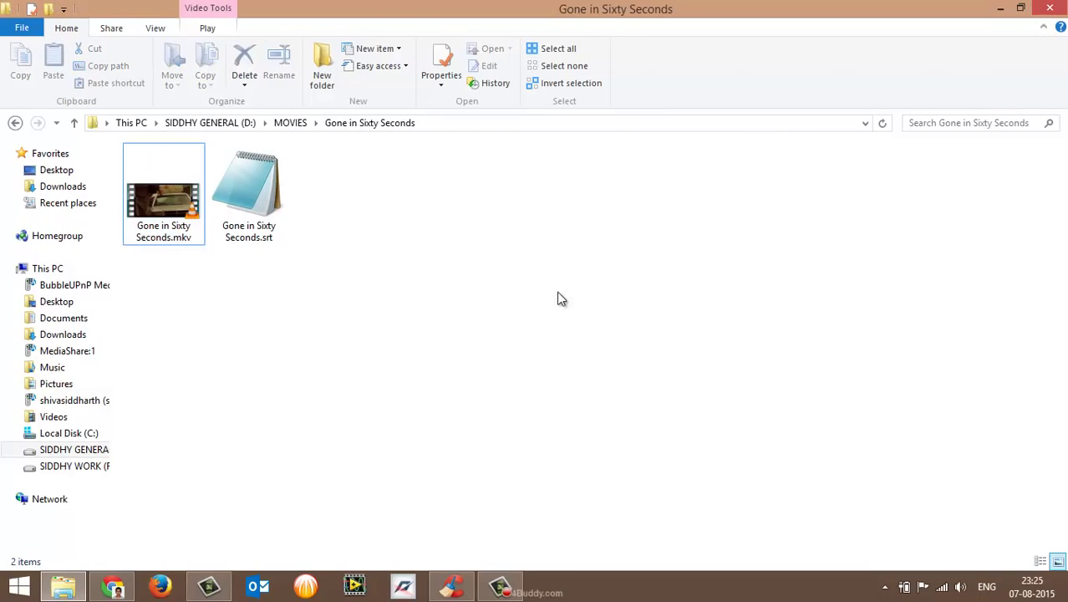
left_click(290, 122)
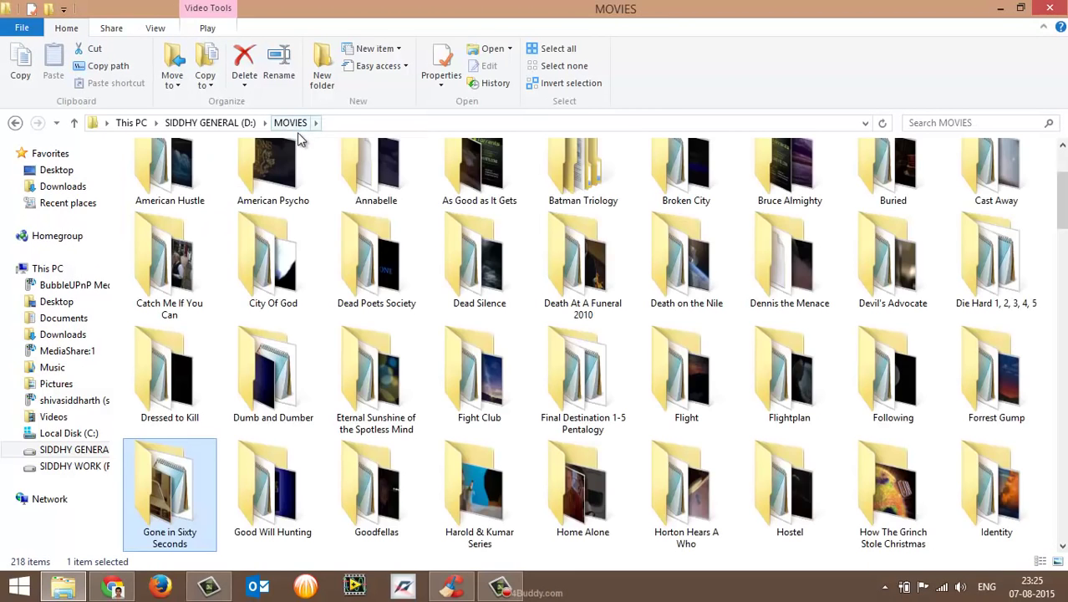
double_click(273, 489)
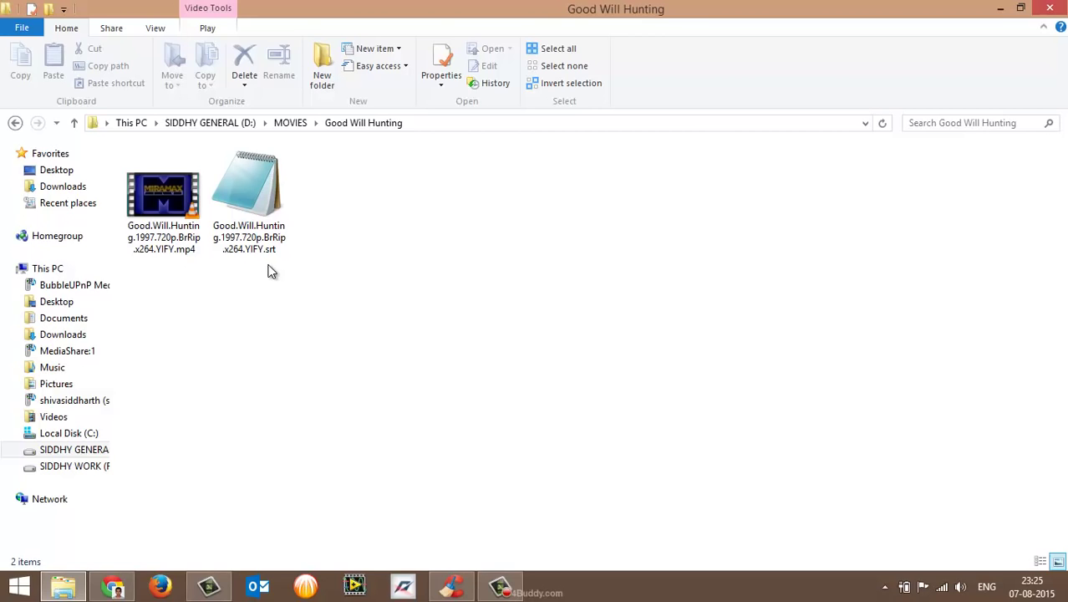
left_click(274, 237)
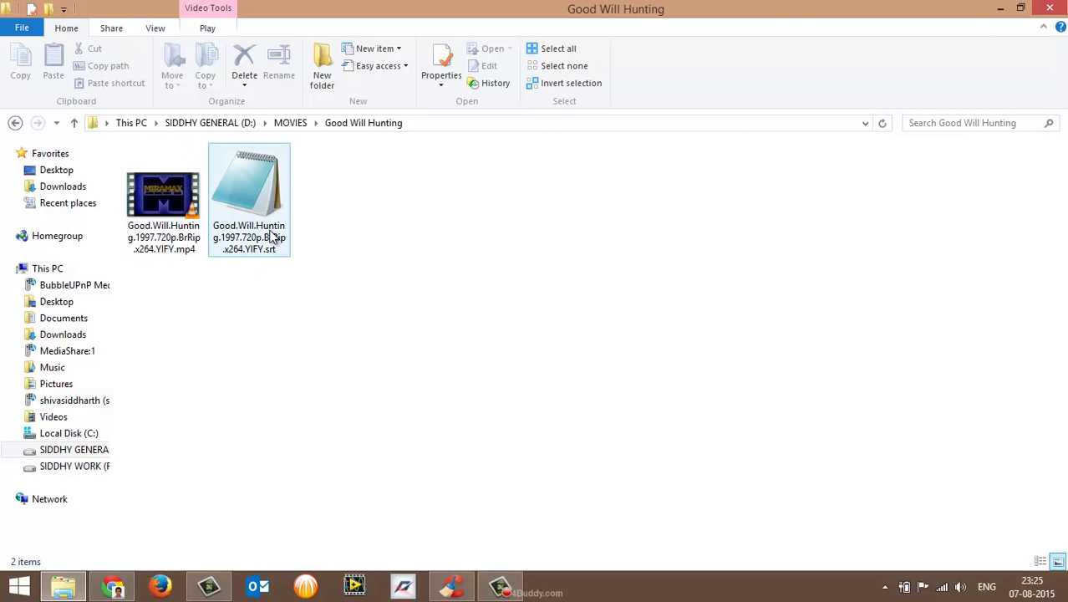
left_click(151, 203)
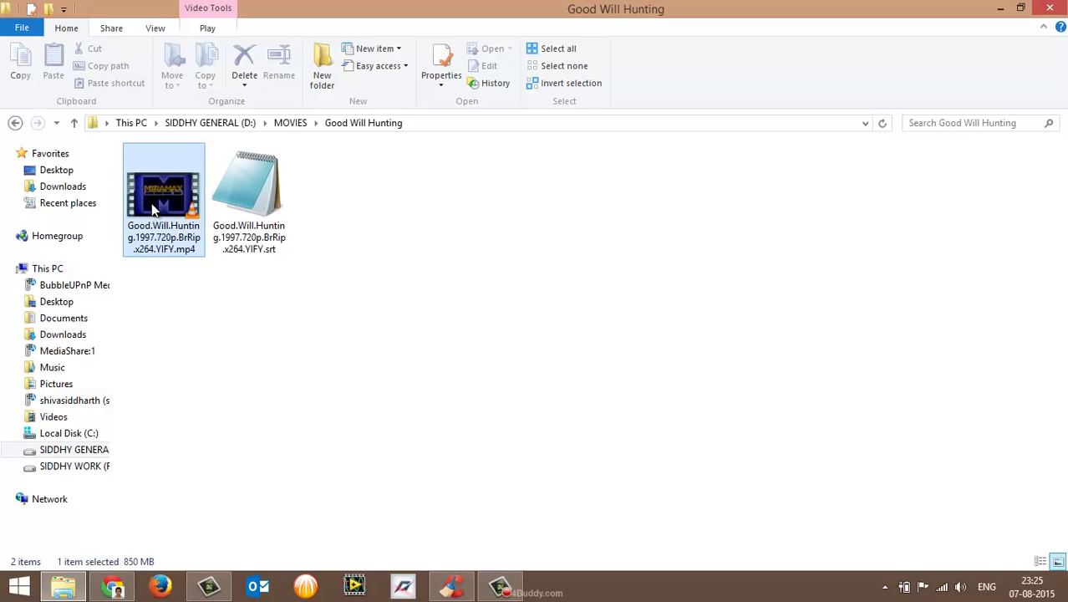
Step: Play the Good Will Hunting .mp4 via Open with > Windows Media Player and seek back to an earlier scene
right_click(151, 203)
mouse_move(200, 315)
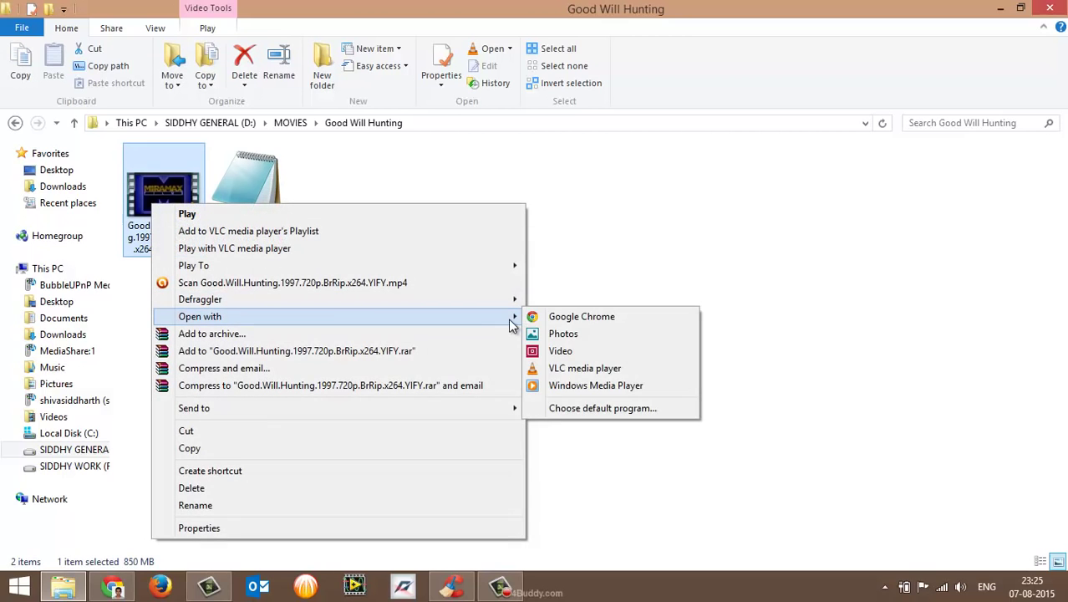
left_click(580, 387)
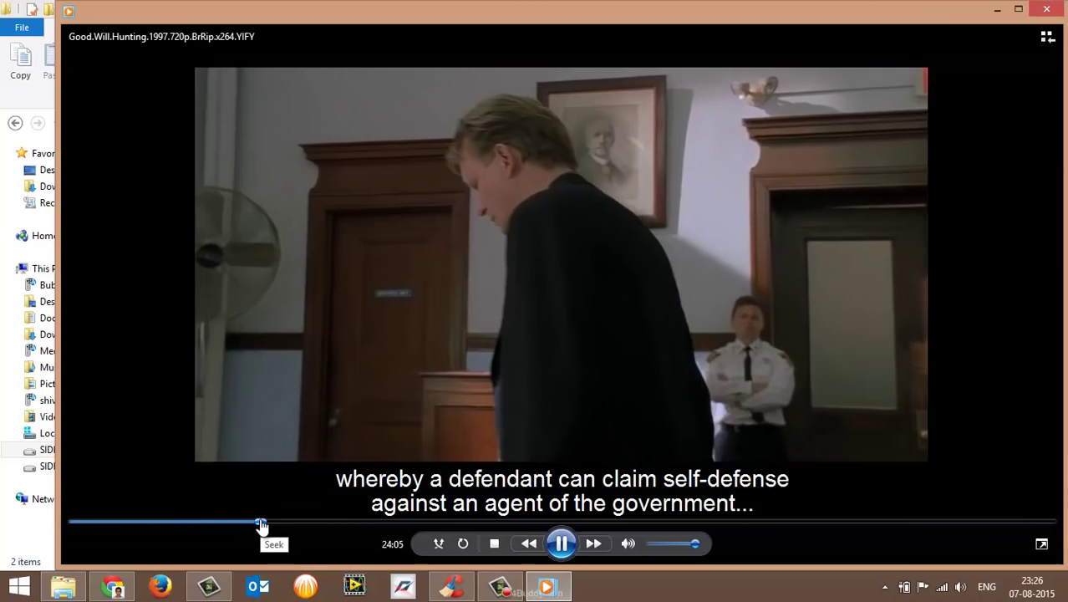
left_click(232, 523)
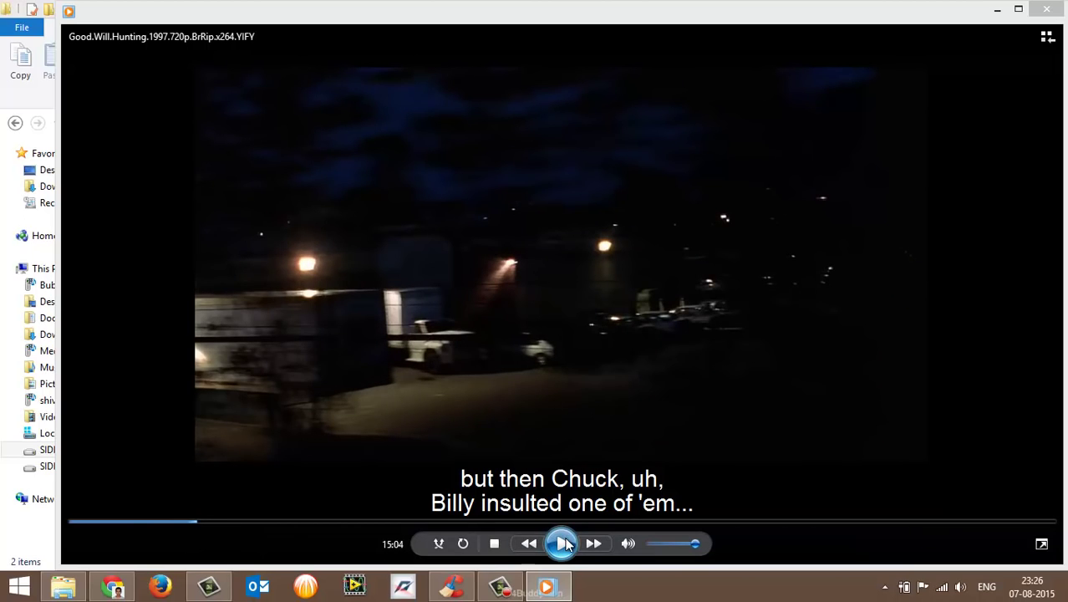
right_click(497, 210)
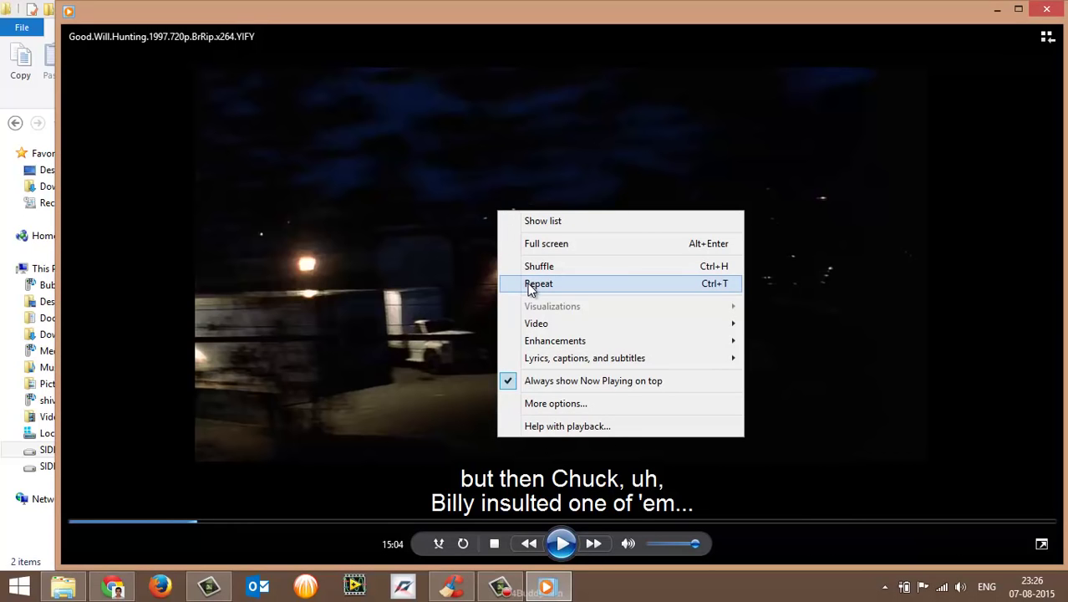
left_click(568, 404)
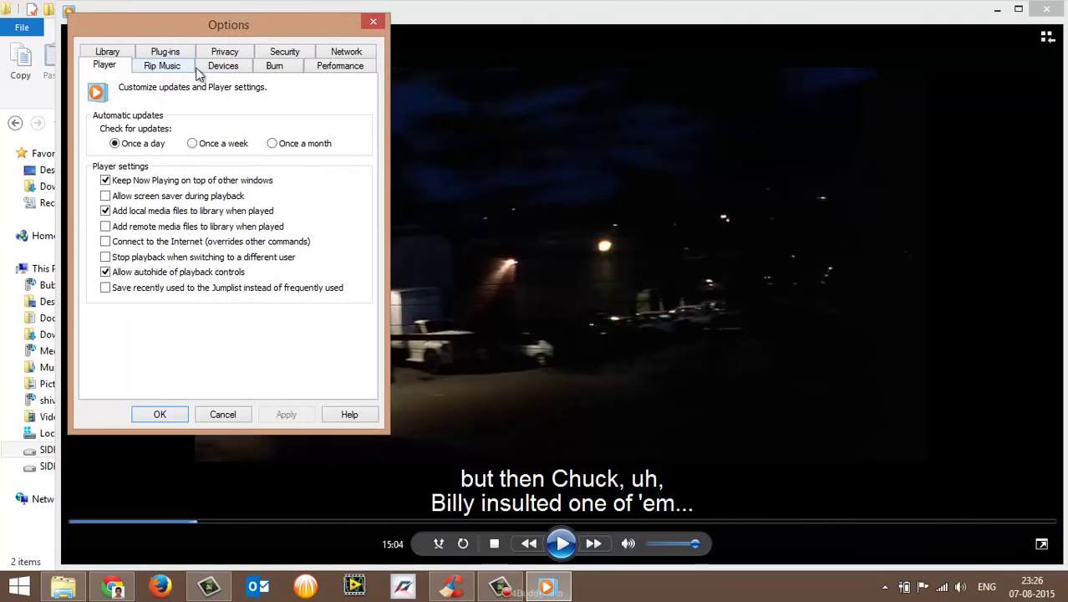
left_click(166, 51)
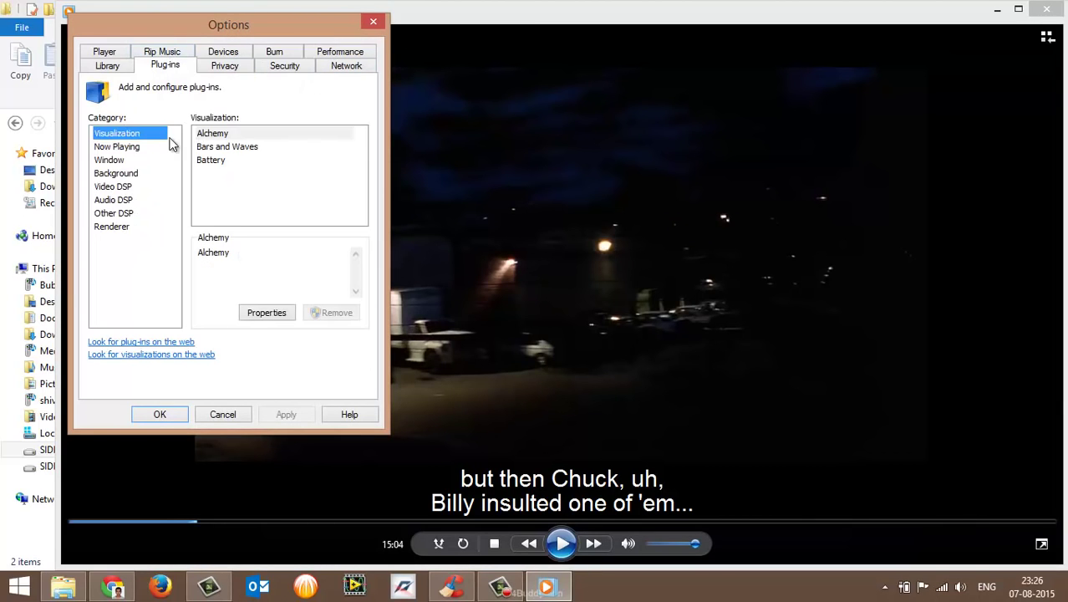
left_click(116, 173)
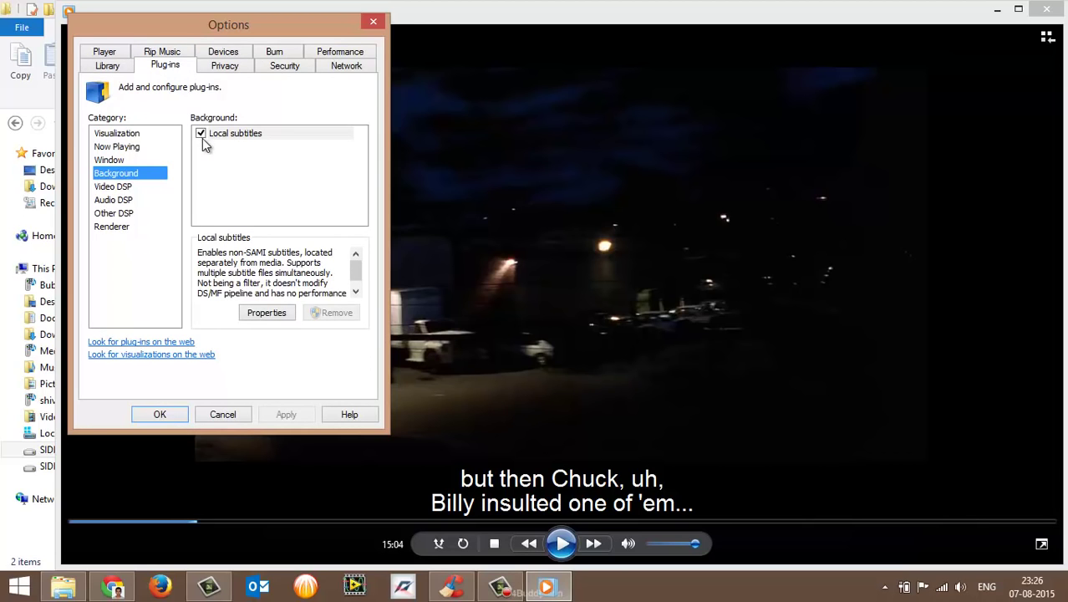
left_click(372, 21)
Step: Use the video's right-click menu to switch Windows Media Player to its Library view
right_click(655, 361)
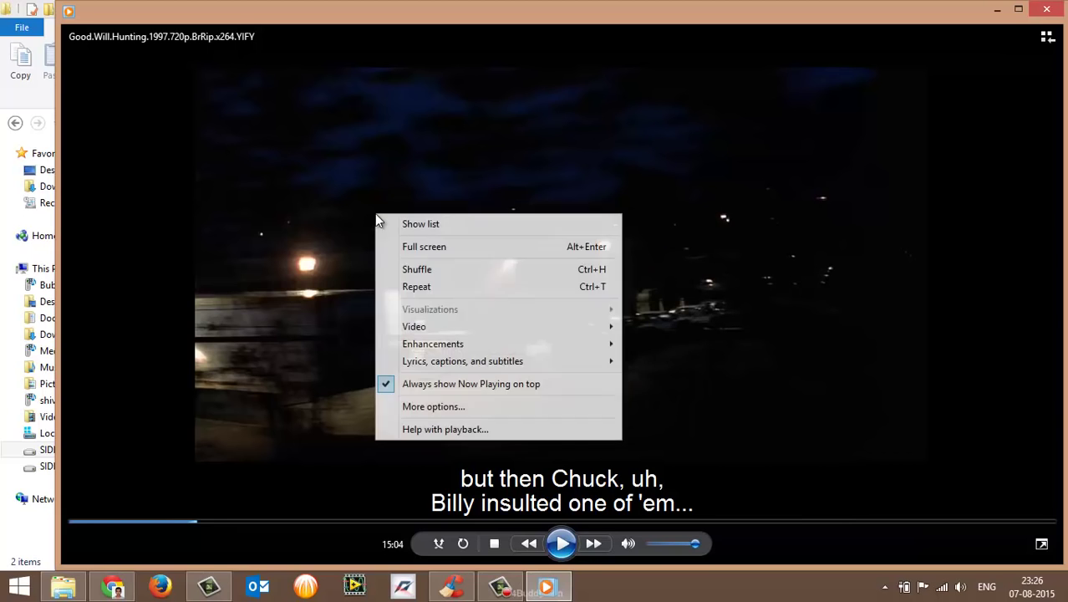
right_click(376, 216)
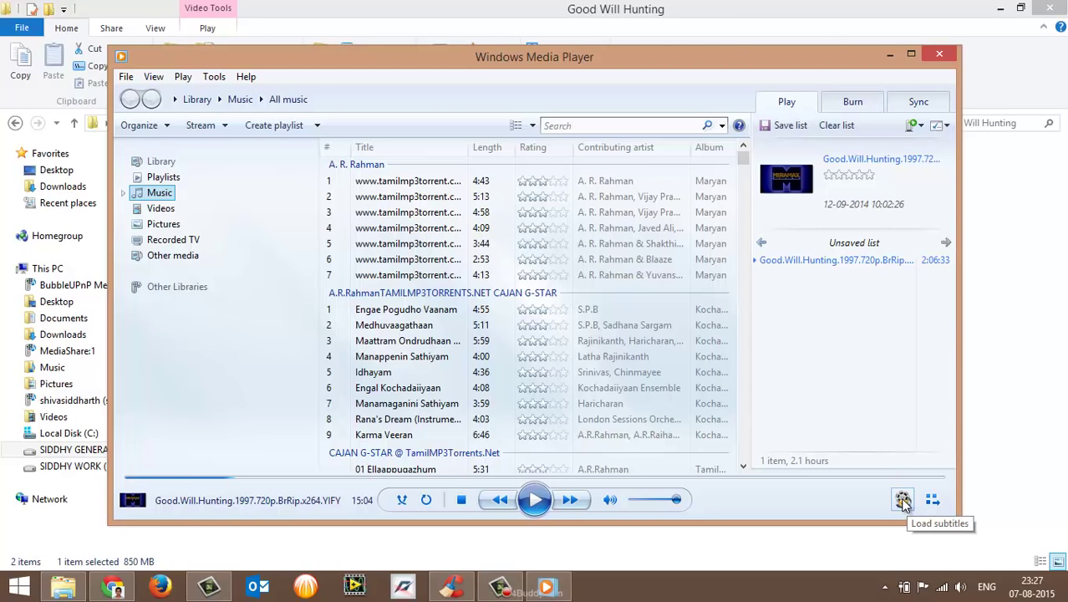
Step: Load the Good Will Hunting .srt through Load subtitles and dismiss the temporary storage error
left_click(903, 501)
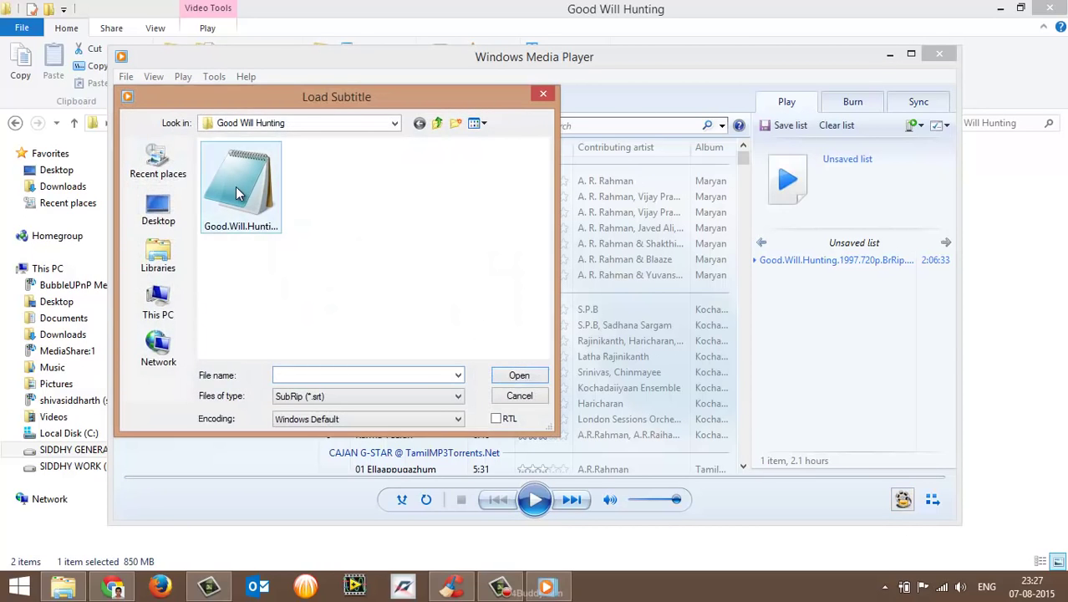
left_click(238, 192)
left_click(519, 374)
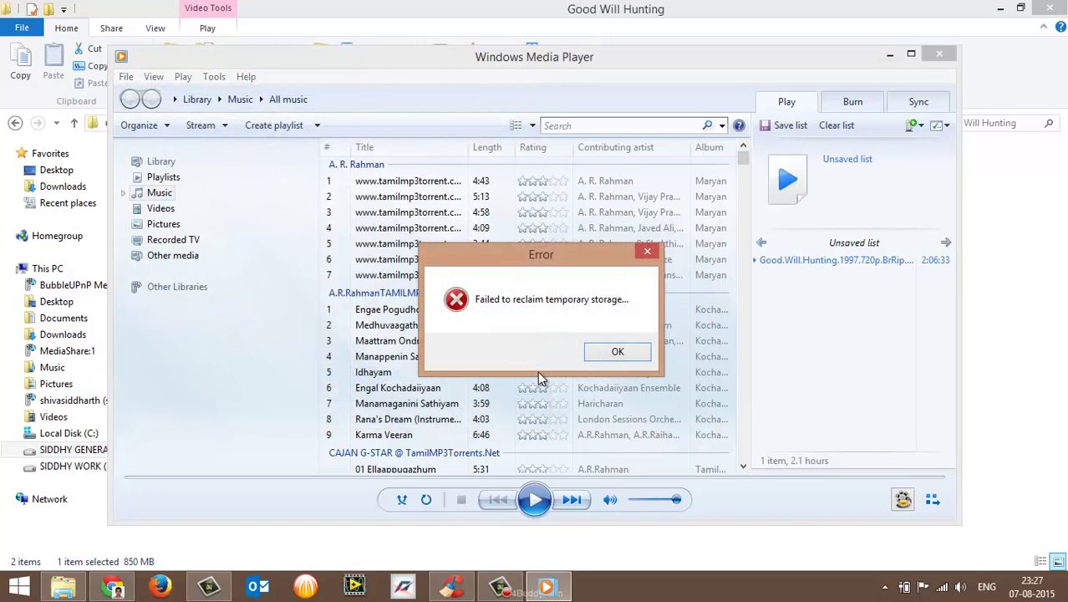
left_click(617, 351)
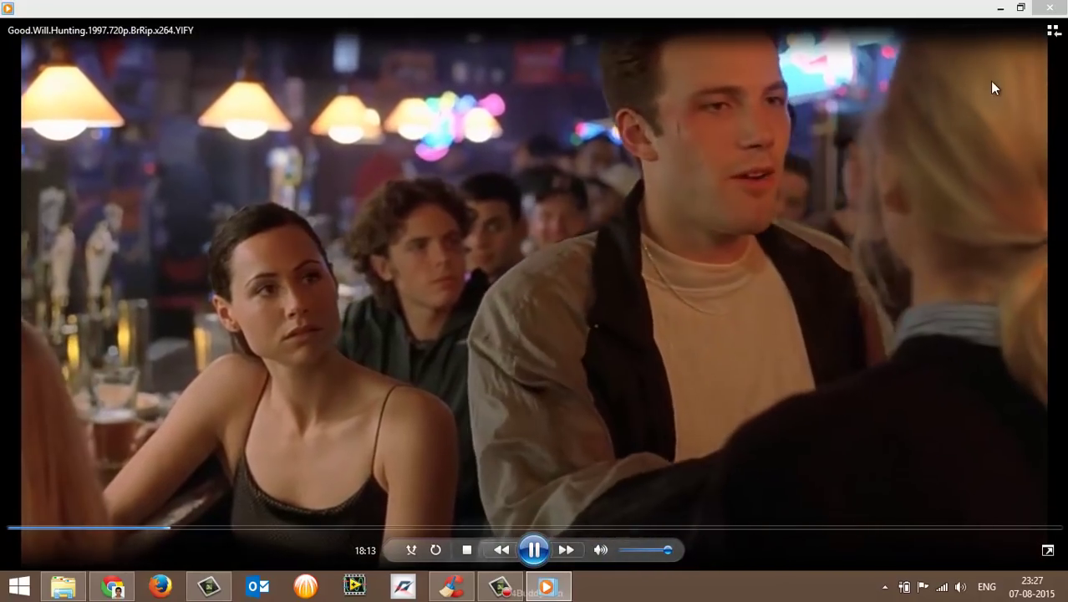
Step: In Library view accept the Local Subtitles appearance settings, then close Windows Media Player
left_click(1054, 30)
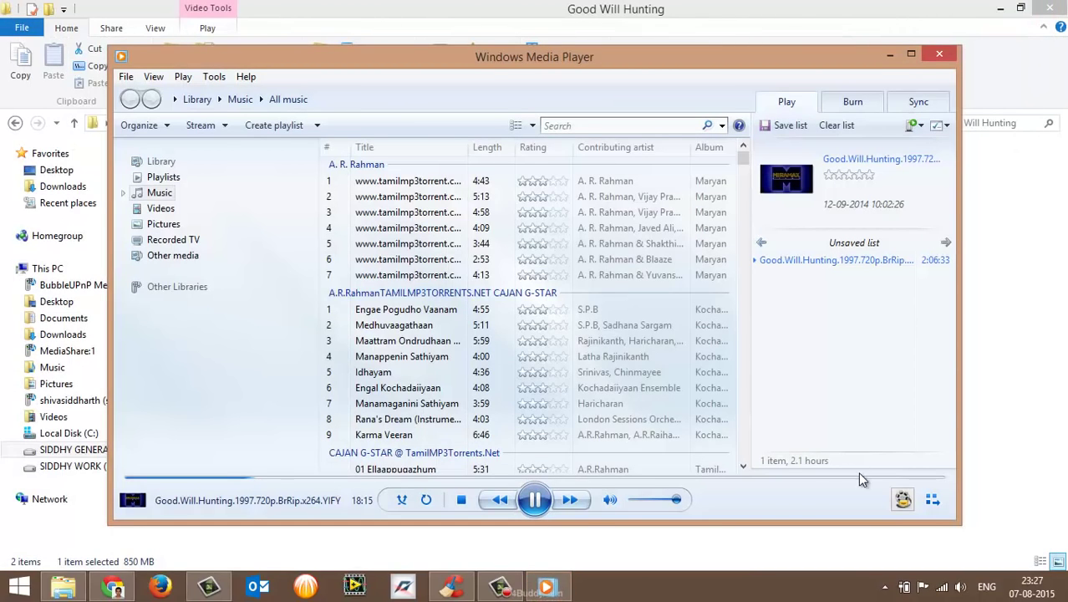
left_click(903, 500)
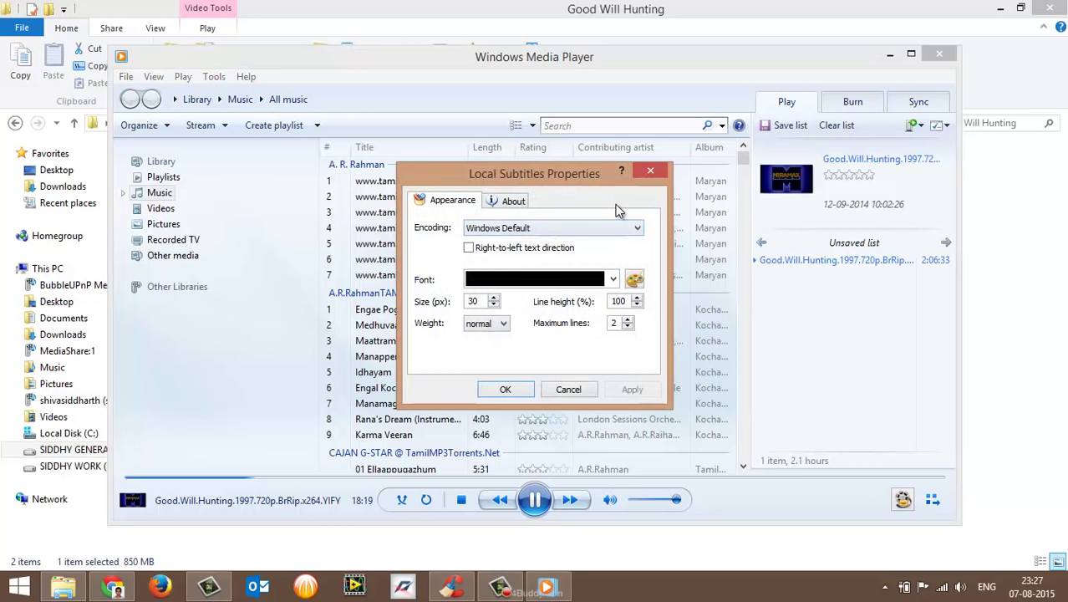
left_click(505, 388)
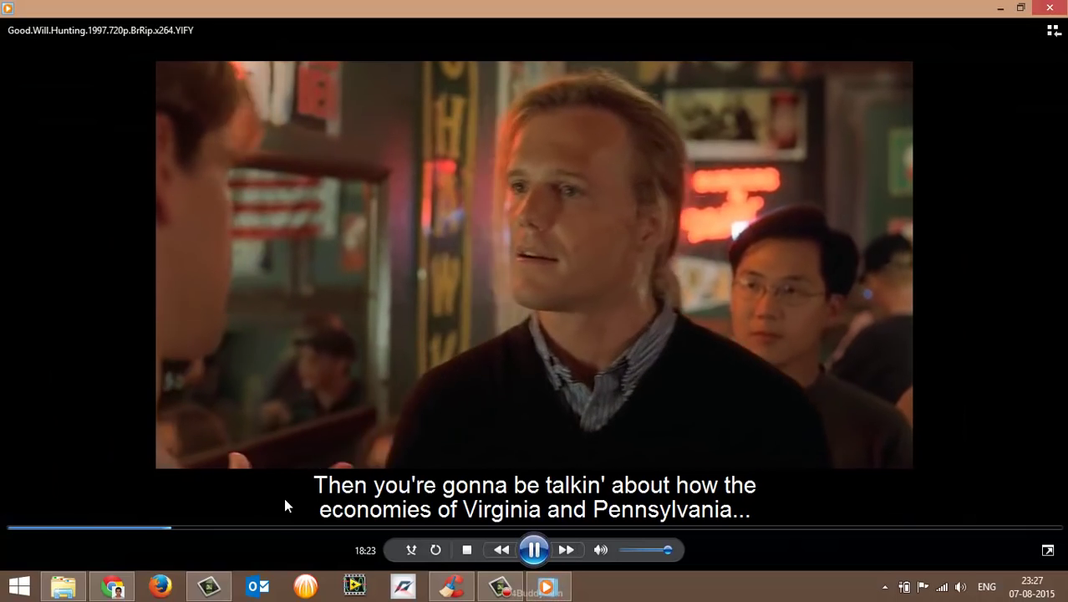
left_click(1049, 10)
left_click(697, 257)
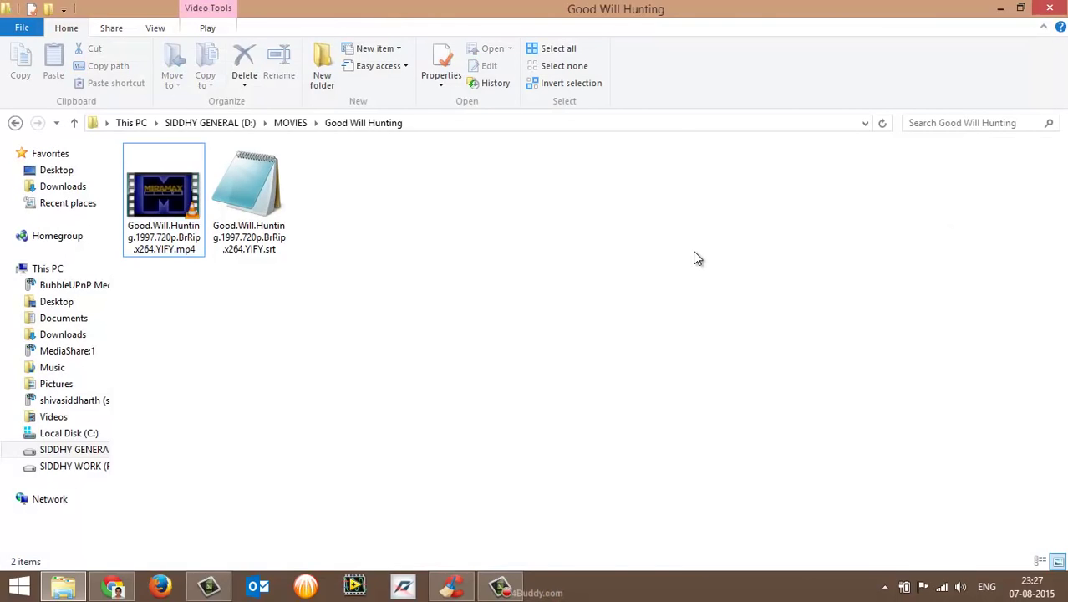